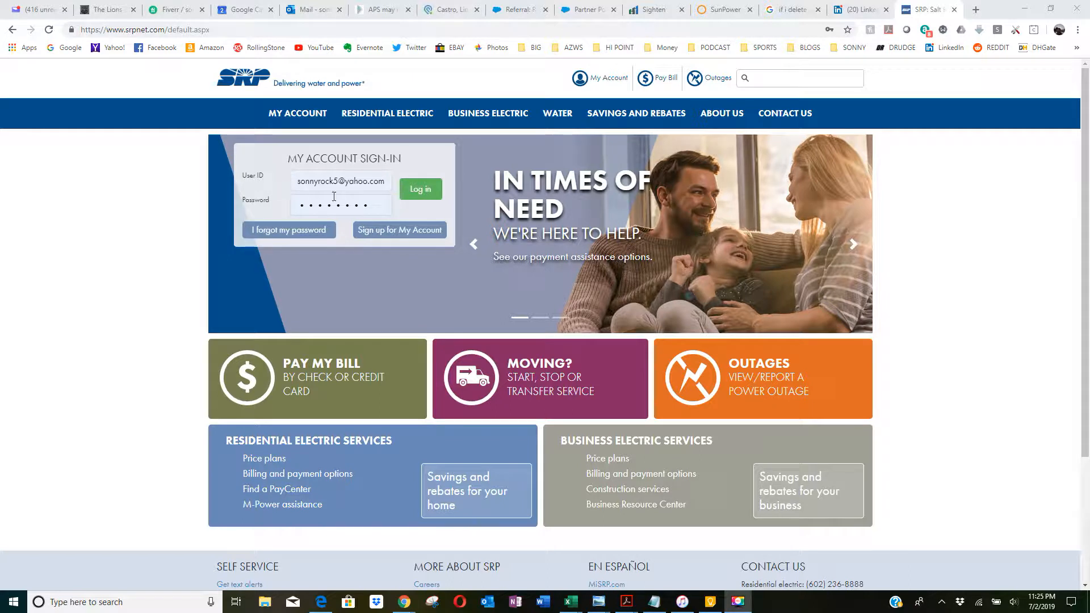
Sign in to the SRP account and open the detailed view of the 7-Day Net Energy chart.
{"action": "left_click", "coordinate": [416, 194]}
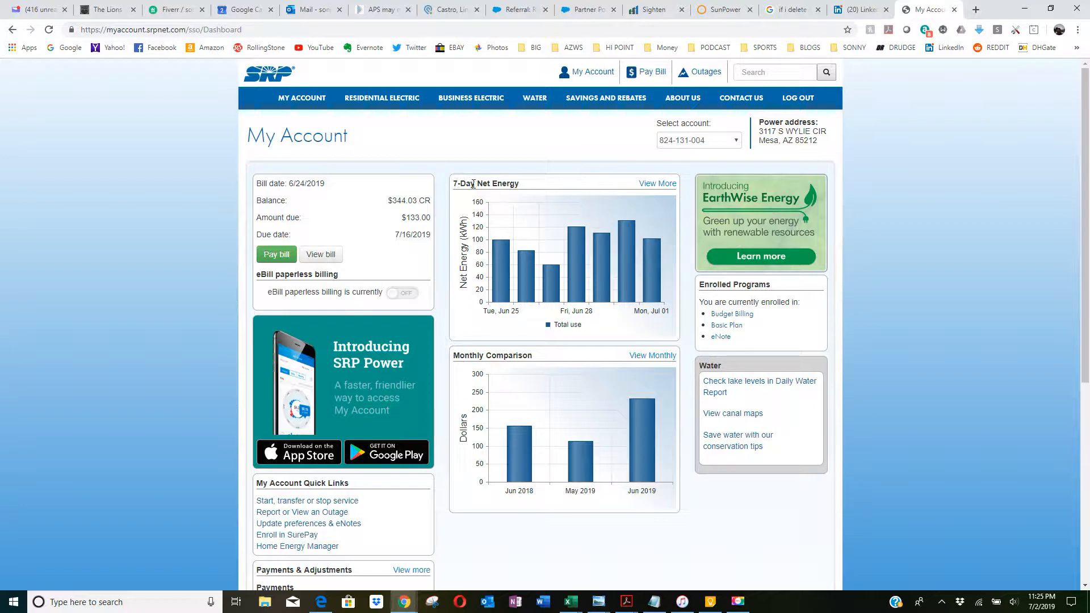
{"action": "left_click", "coordinate": [660, 185]}
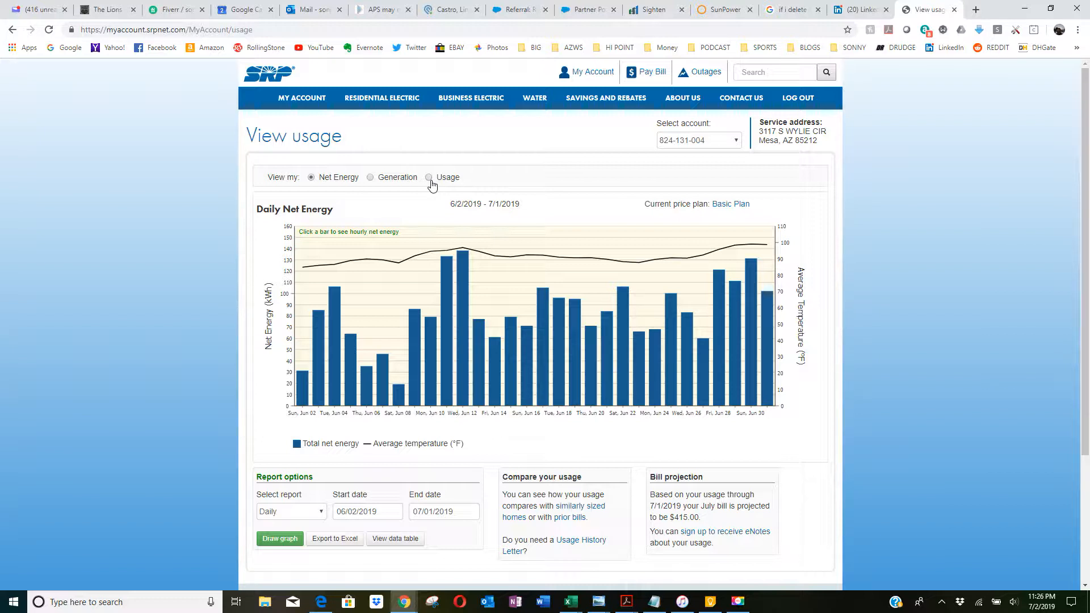
Switch the daily usage chart from net energy to Generation and check the daily bars.
{"action": "left_click", "coordinate": [369, 178]}
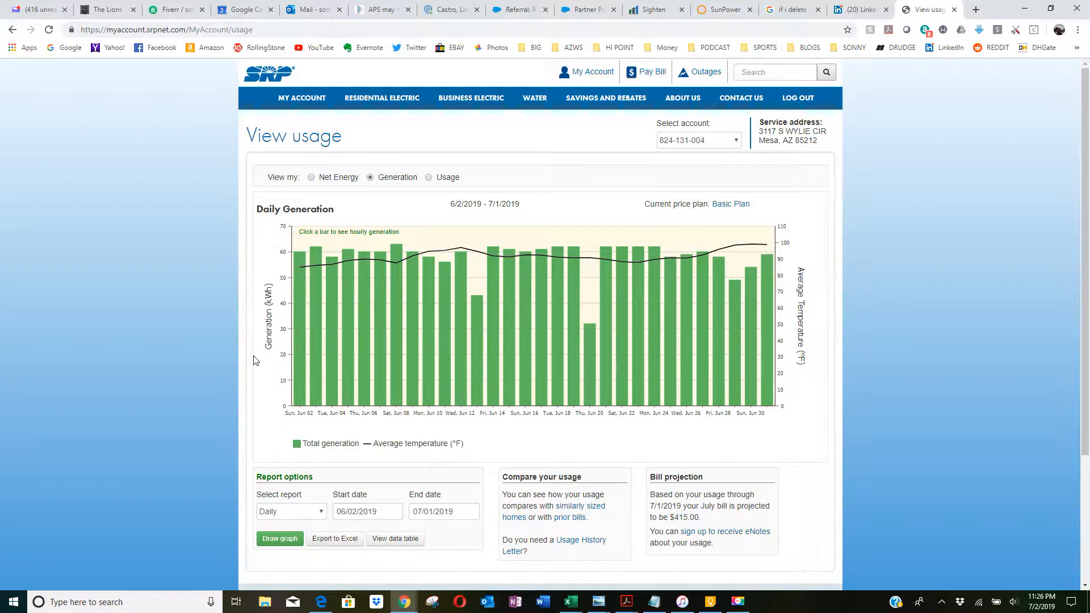
{"action": "mouse_move", "coordinate": [300, 265]}
{"action": "mouse_move", "coordinate": [590, 339]}
Set the generation report to Last 30 days and redraw the graph.
{"action": "left_click", "coordinate": [284, 519]}
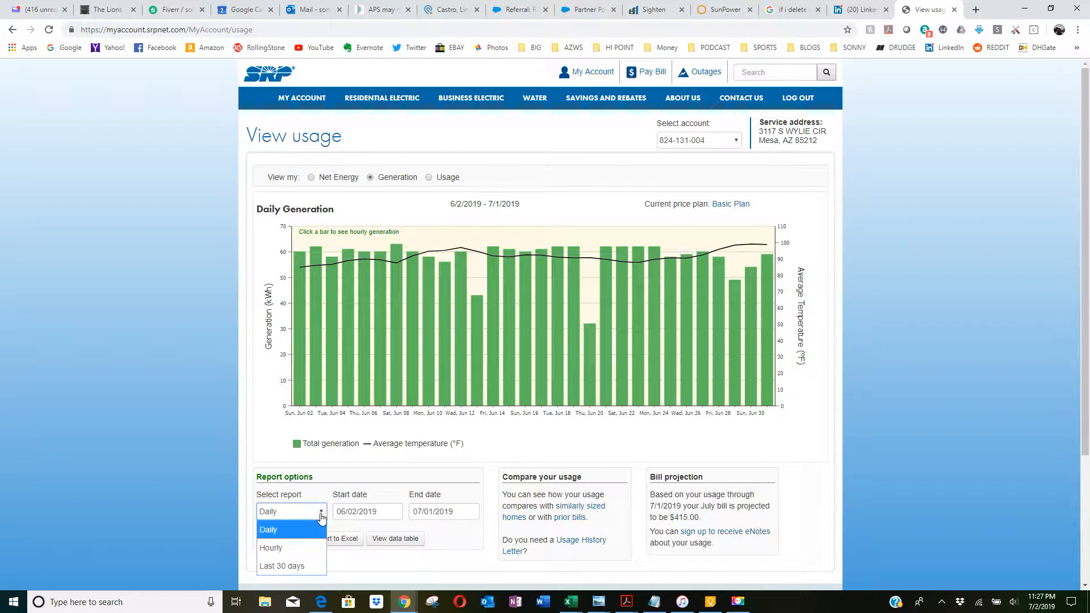
{"action": "left_click", "coordinate": [323, 517]}
{"action": "left_click", "coordinate": [323, 517]}
{"action": "left_click", "coordinate": [315, 533]}
{"action": "left_click", "coordinate": [319, 514]}
{"action": "left_click", "coordinate": [306, 546]}
{"action": "left_click", "coordinate": [315, 513]}
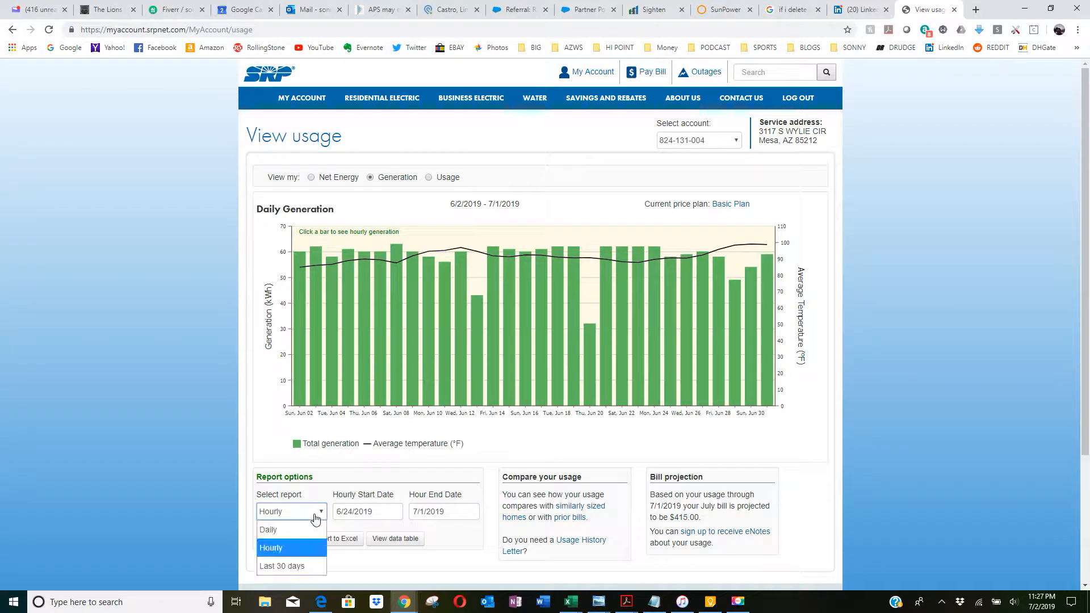
{"action": "left_click", "coordinate": [301, 565]}
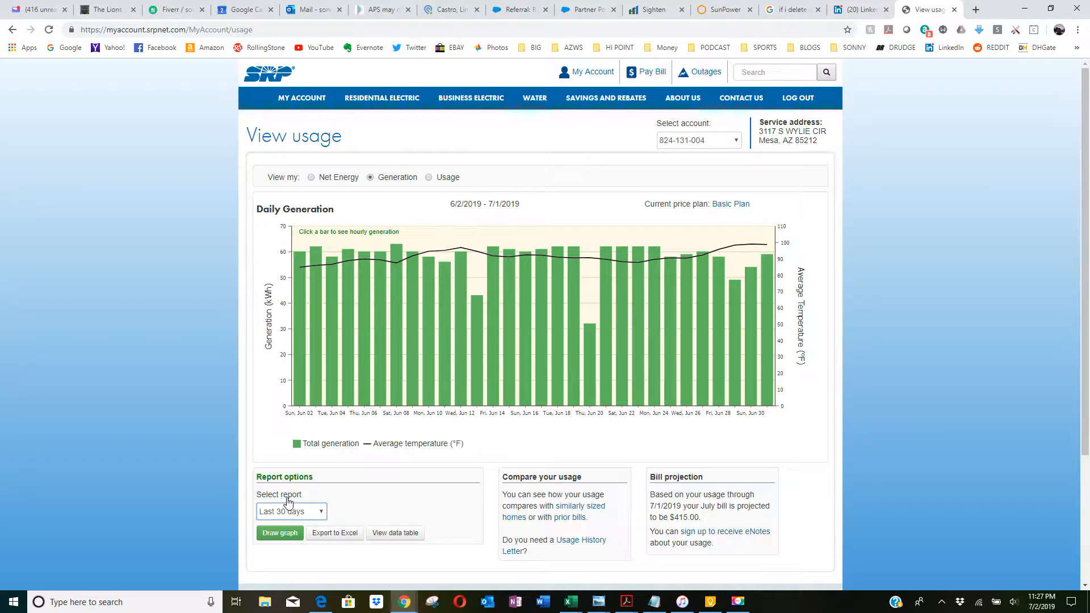
{"action": "left_click", "coordinate": [289, 536]}
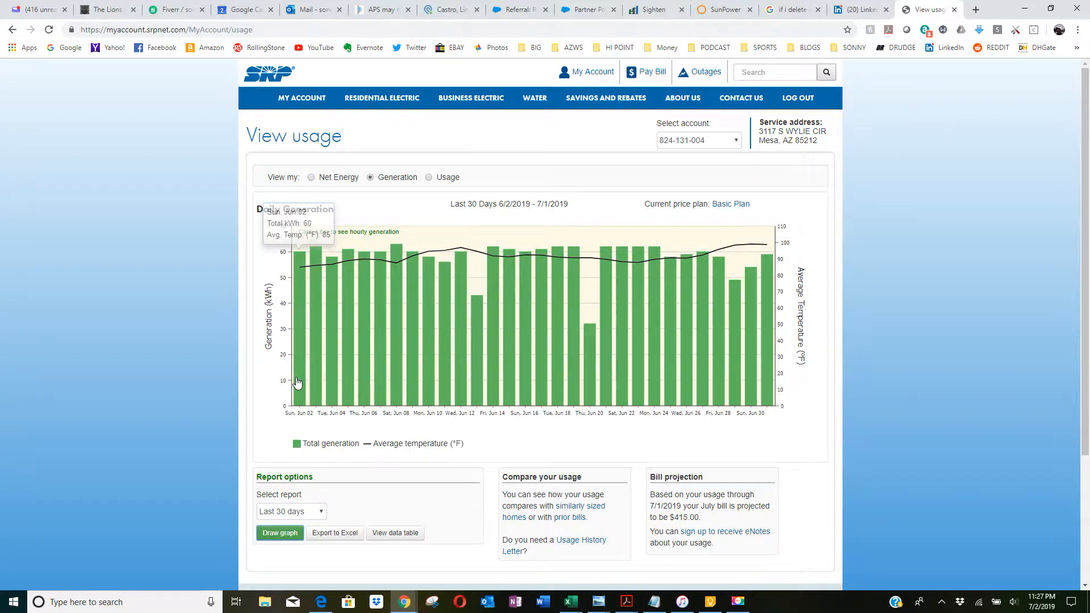
Export the last 30 days of generation data to Excel and open the downloaded CSV file.
{"action": "mouse_move", "coordinate": [328, 310]}
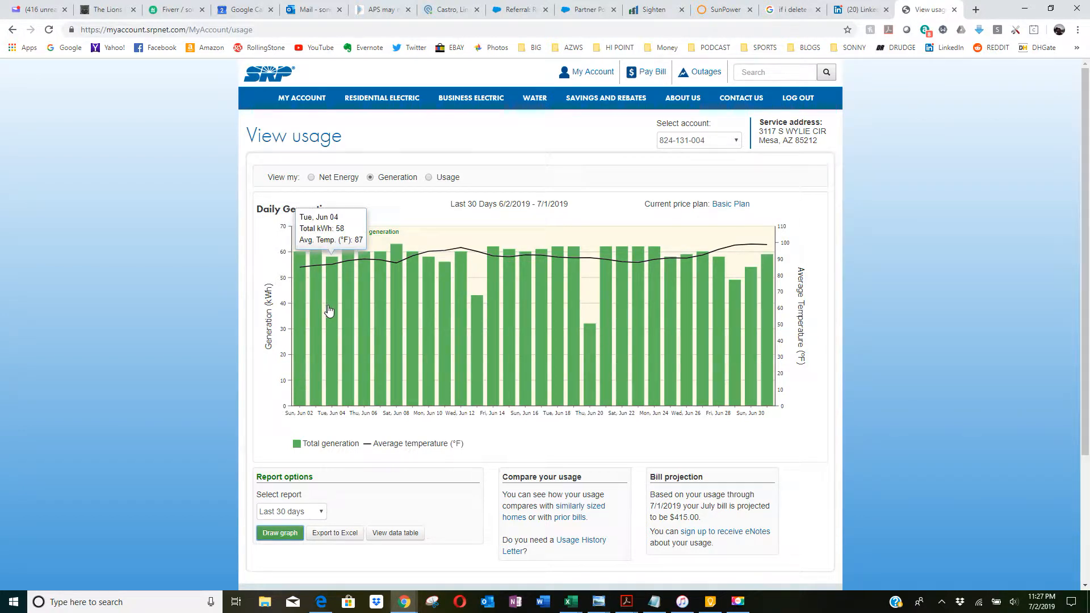
{"action": "left_click", "coordinate": [335, 537]}
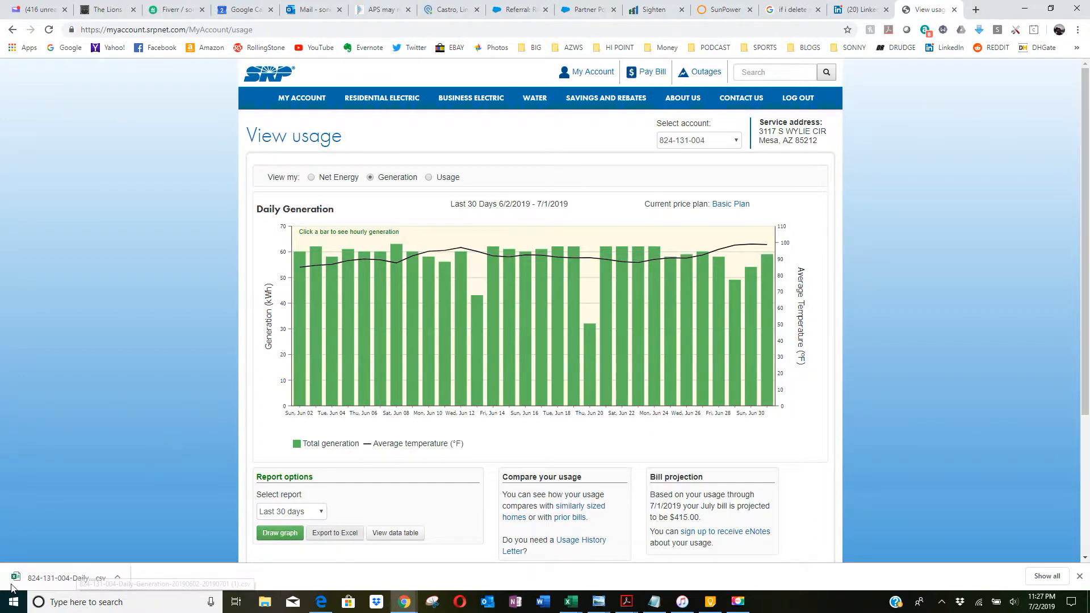
{"action": "left_click", "coordinate": [64, 578]}
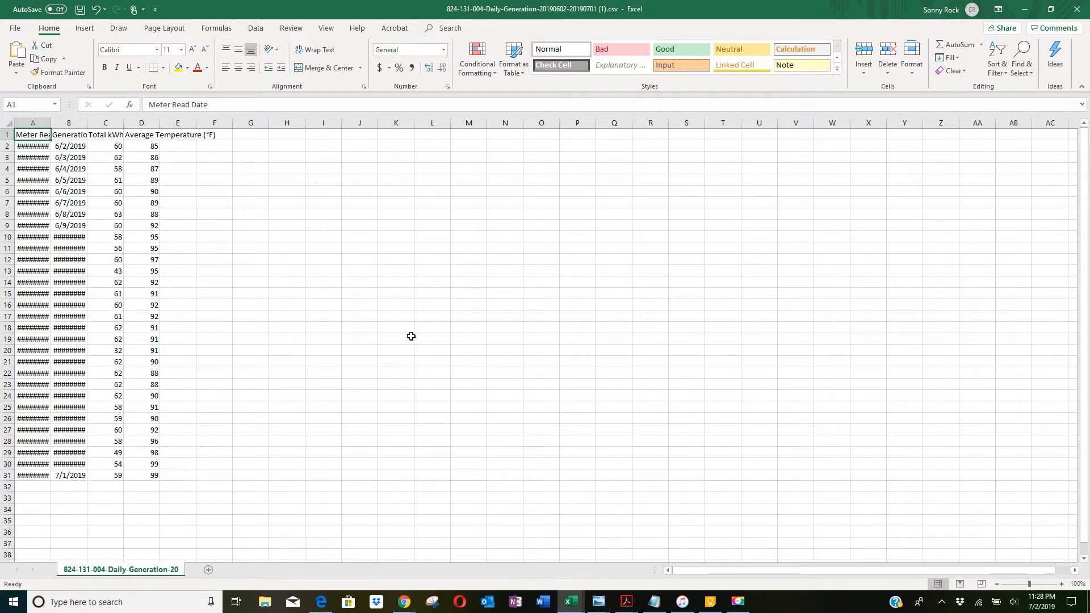
Select the empty cell C32 directly beneath the Total kWh values.
{"action": "left_click", "coordinate": [388, 341]}
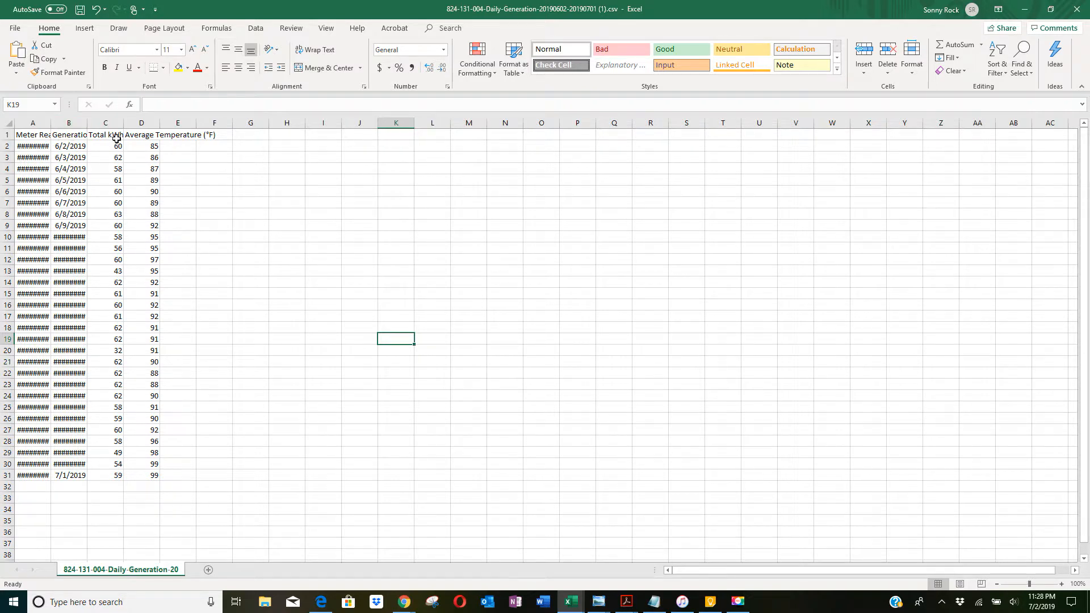
{"action": "left_click", "coordinate": [102, 489]}
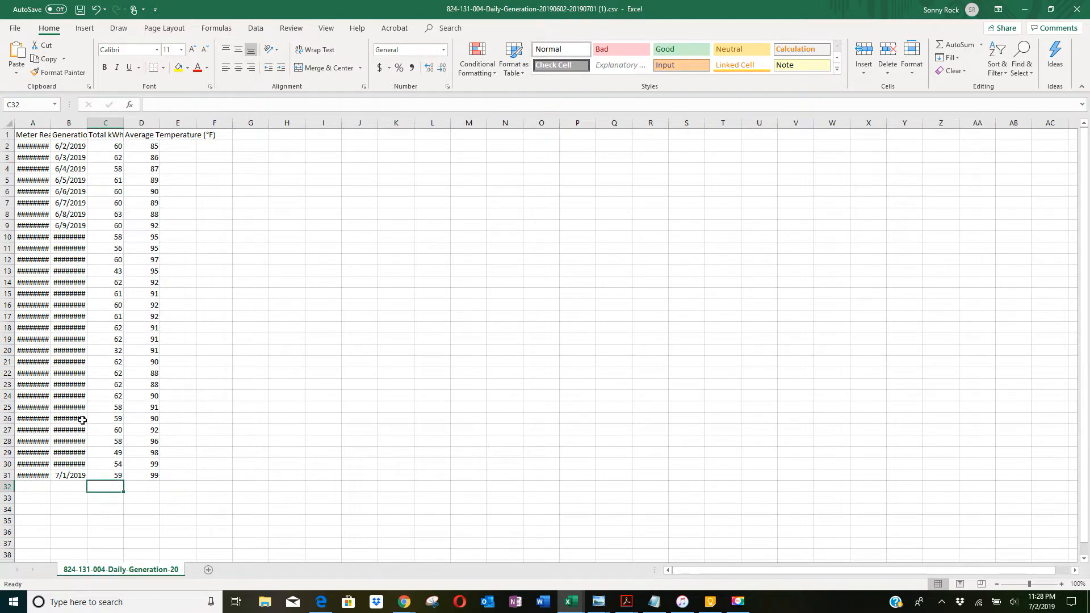
{"action": "left_click", "coordinate": [1024, 8]}
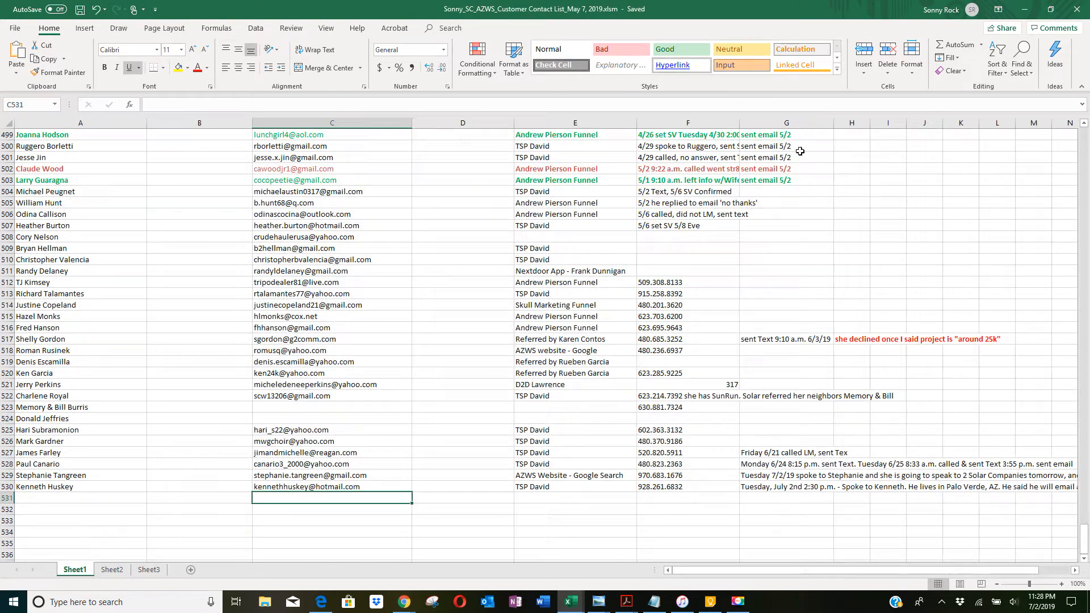
{"action": "left_click", "coordinate": [1027, 7]}
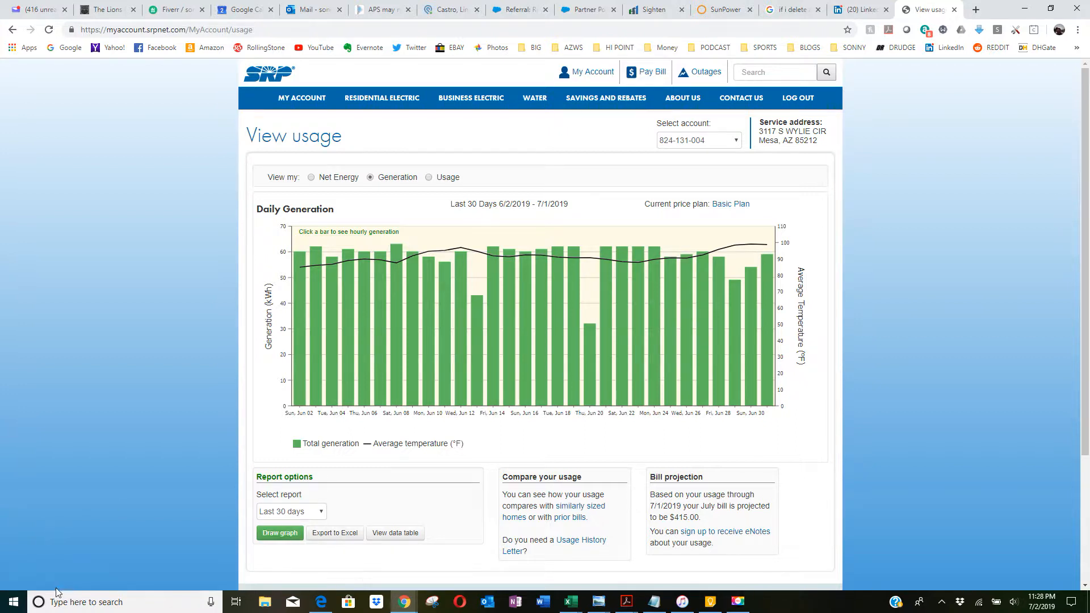
{"action": "mouse_move", "coordinate": [570, 600]}
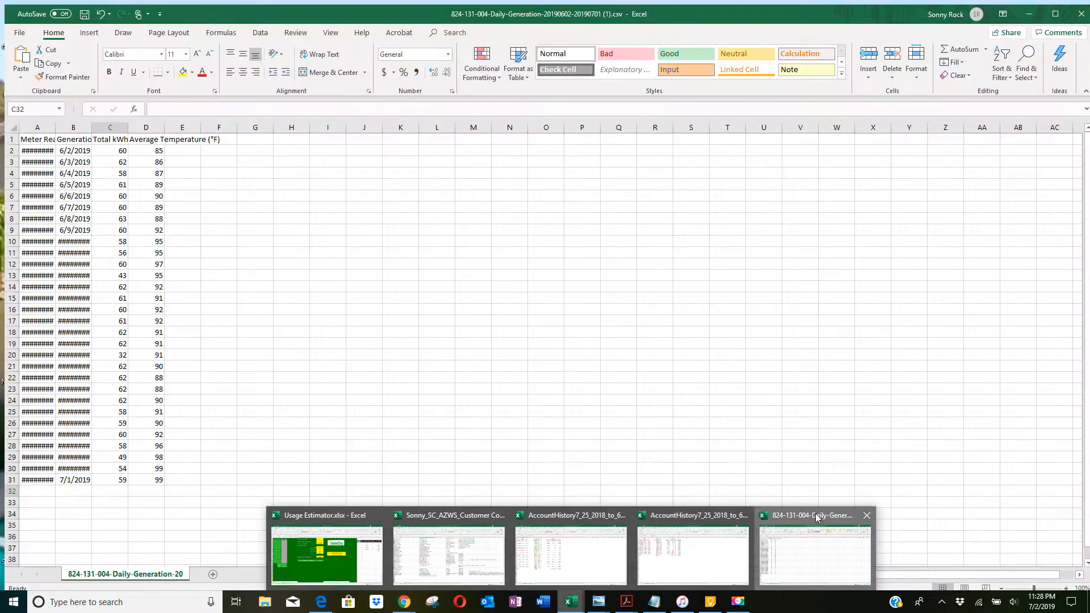
{"action": "left_click", "coordinate": [817, 517]}
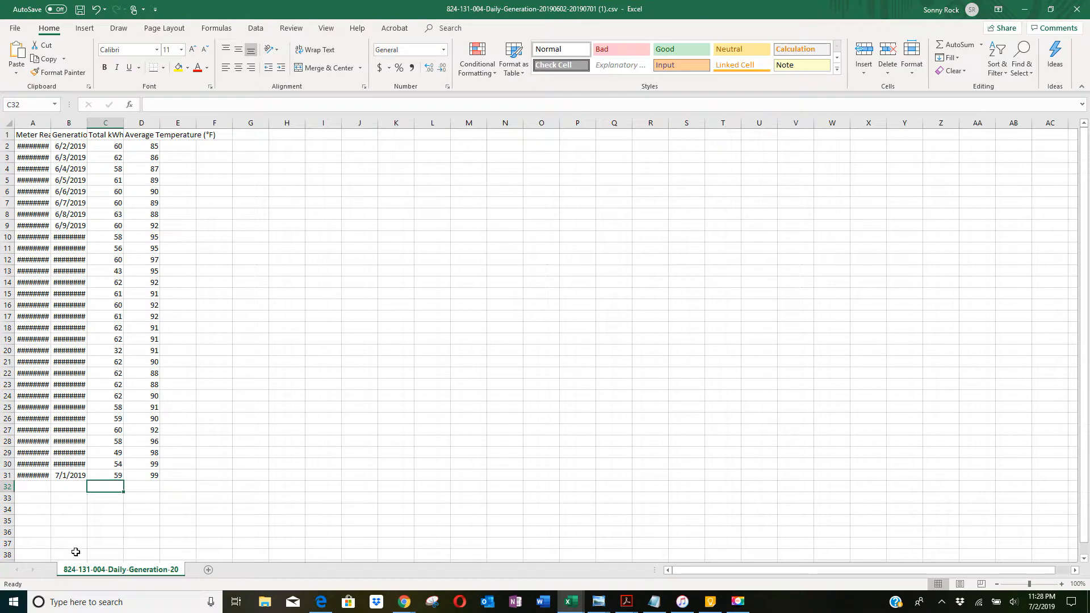
Widen columns A to D to fit their contents, and total C2:C31 in cell C32 with AutoSum.
{"action": "left_click_drag", "start_coordinate": [50, 122], "coordinate": [76, 122]}
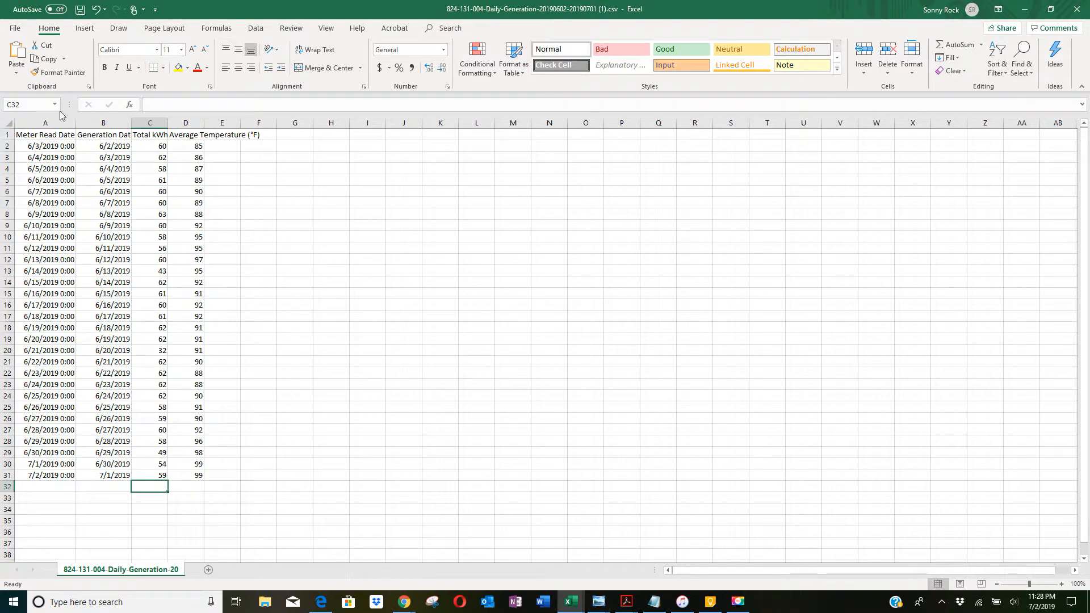
{"action": "left_click_drag", "start_coordinate": [131, 123], "coordinate": [255, 122]}
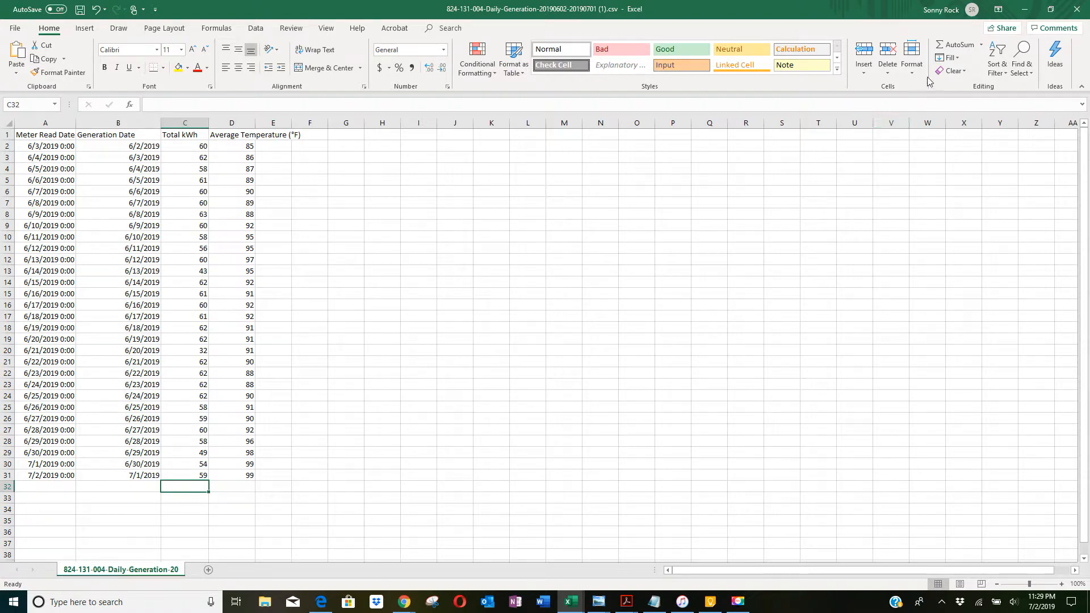
{"action": "left_click", "coordinate": [946, 45]}
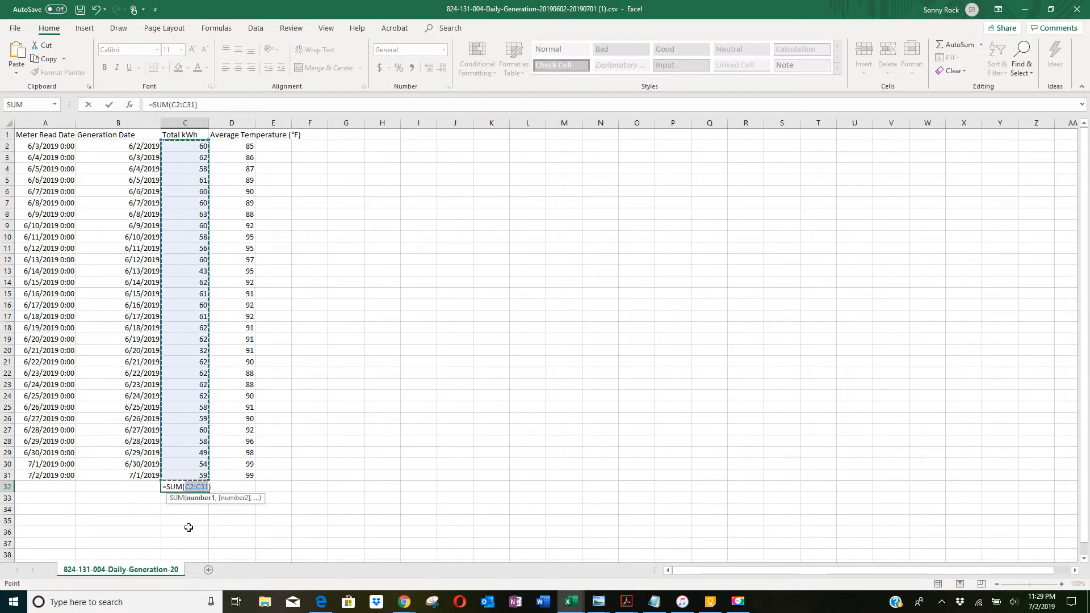
{"action": "key", "text": "Return"}
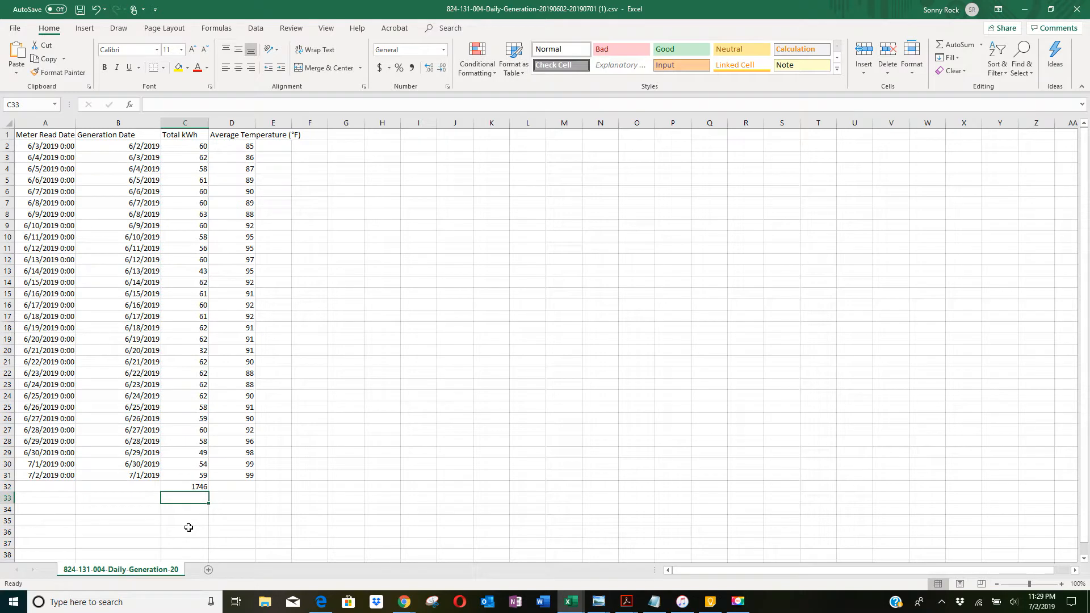
Format the Total kWh sum in C32 as bold, red, 14-point text.
{"action": "left_click", "coordinate": [185, 487]}
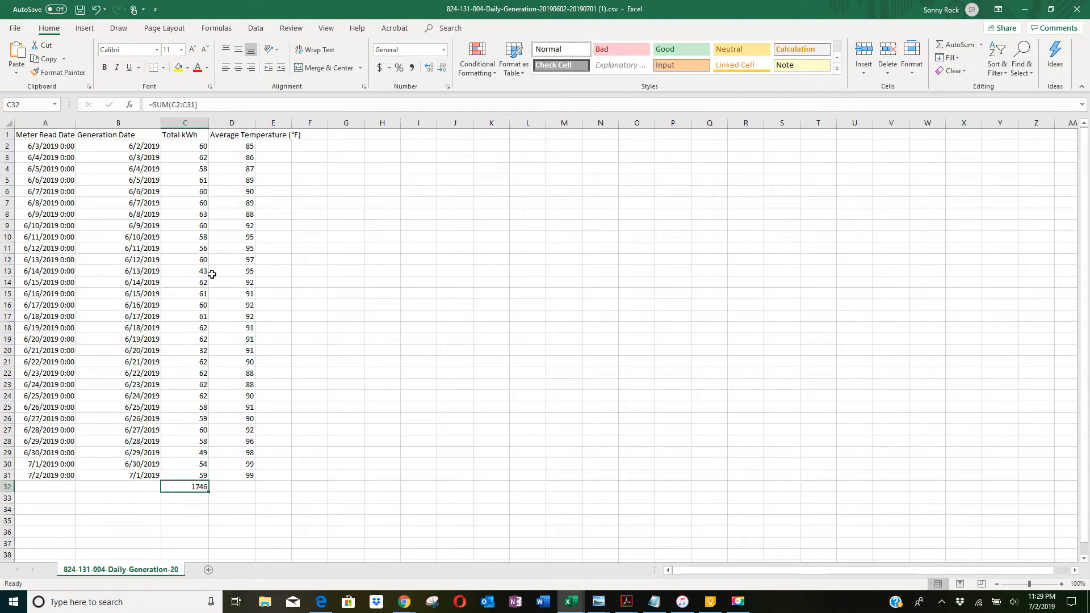
{"action": "left_click", "coordinate": [208, 69]}
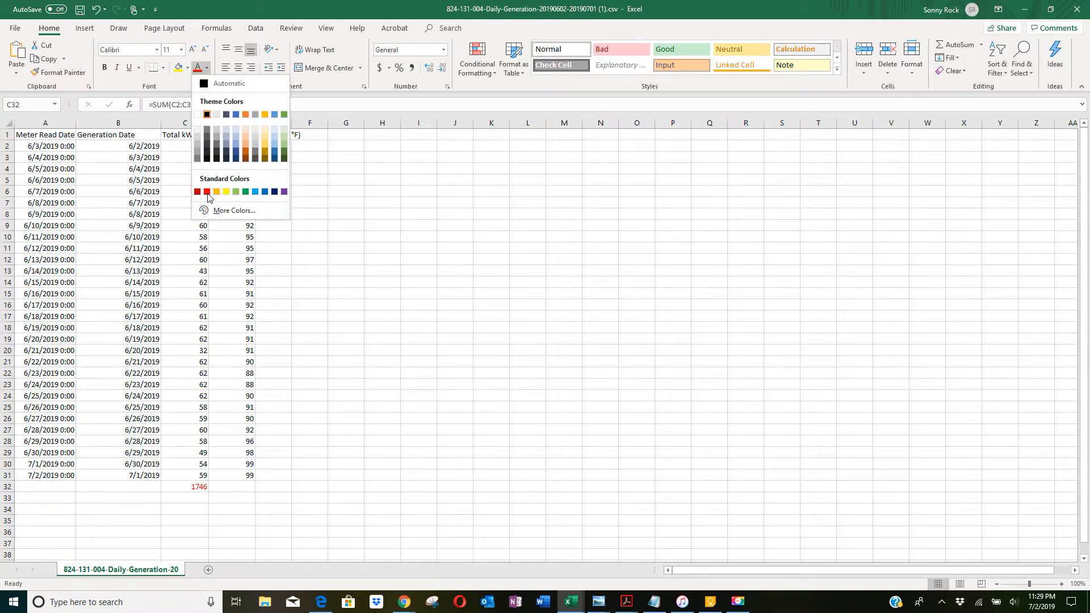
{"action": "left_click", "coordinate": [106, 68]}
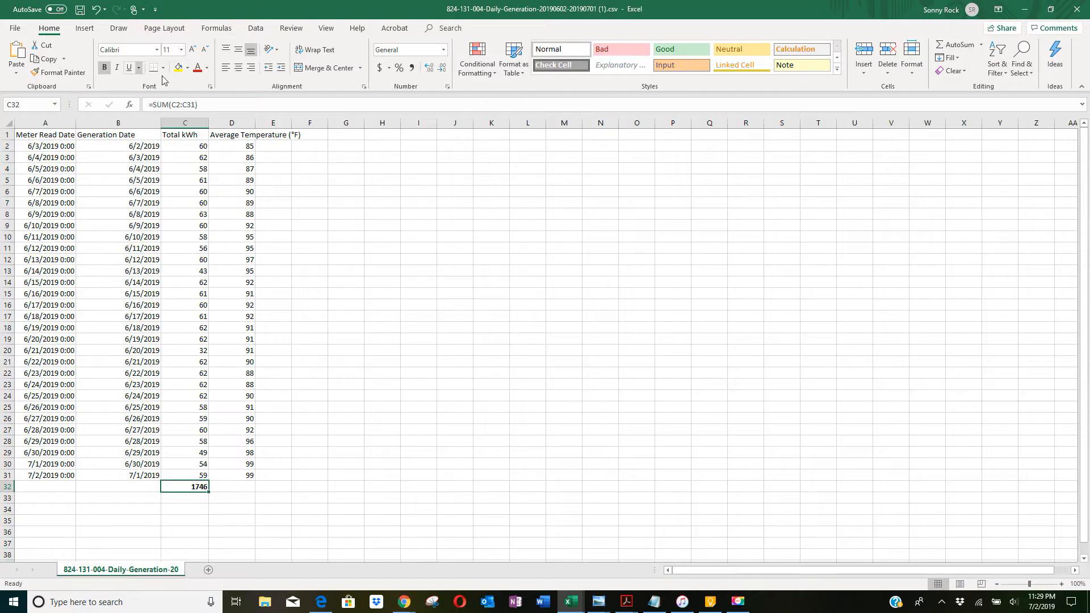
{"action": "left_click", "coordinate": [208, 70]}
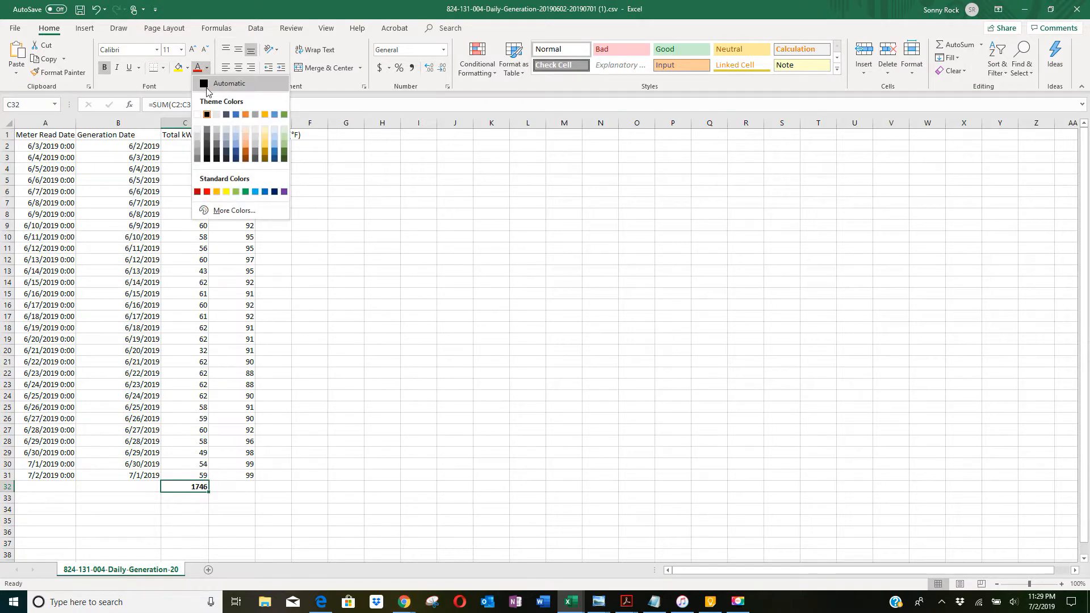
{"action": "left_click", "coordinate": [204, 189]}
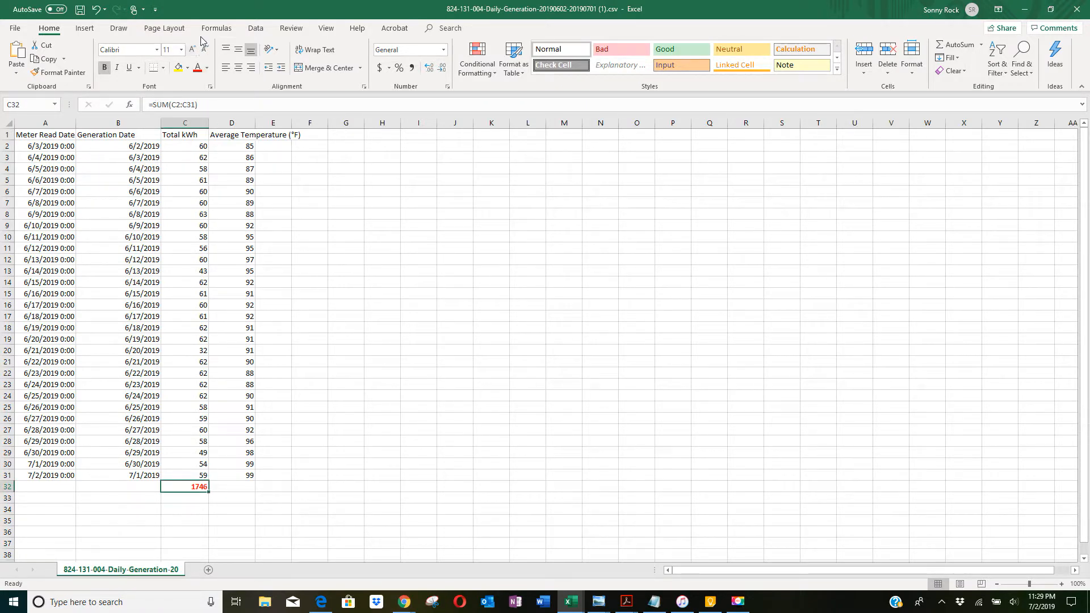
{"action": "left_click", "coordinate": [182, 53]}
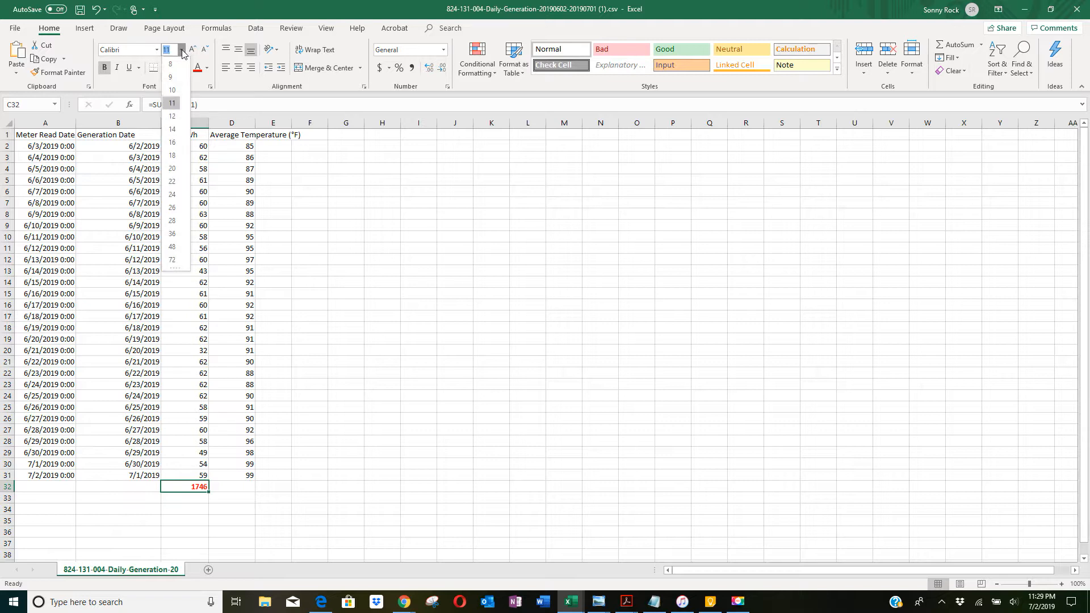
{"action": "left_click", "coordinate": [170, 131]}
{"action": "left_click", "coordinate": [313, 370]}
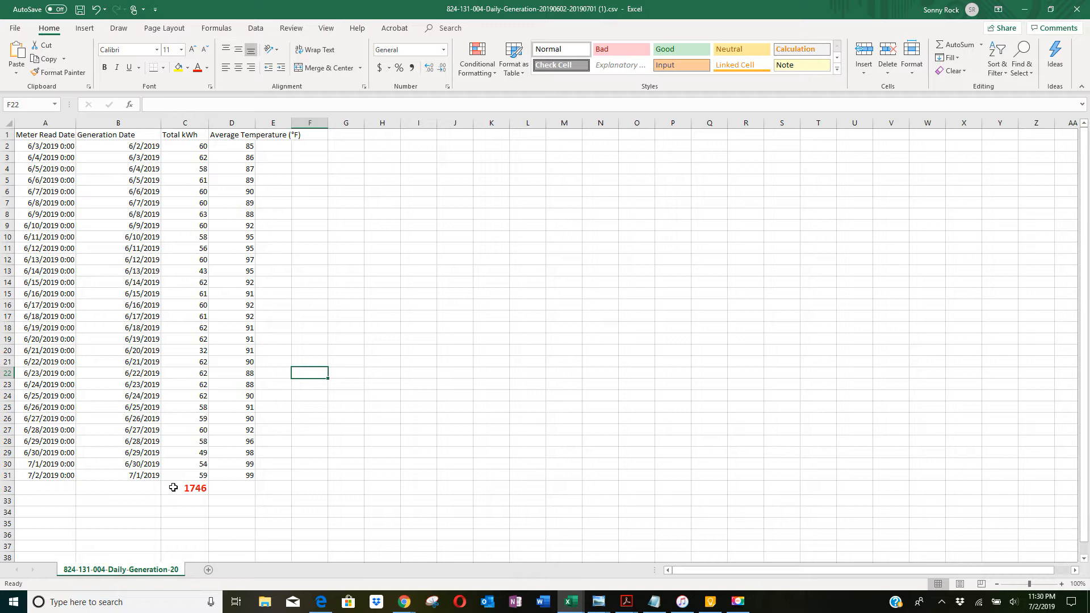
{"action": "left_click", "coordinate": [174, 488]}
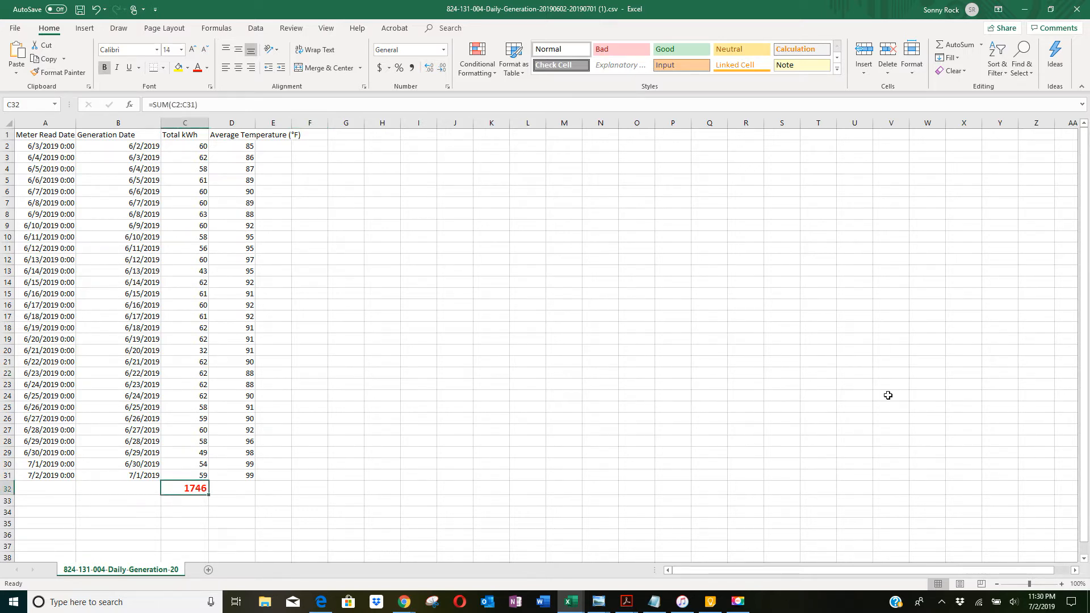